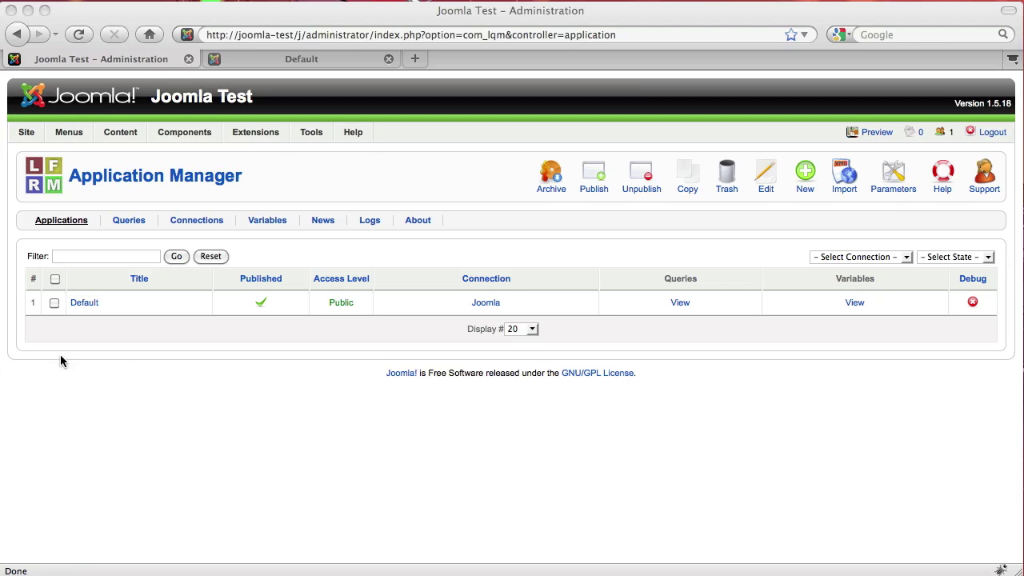
# Look over the database connections and queries lists, then return to the applications list.
pyautogui.click(124, 432)
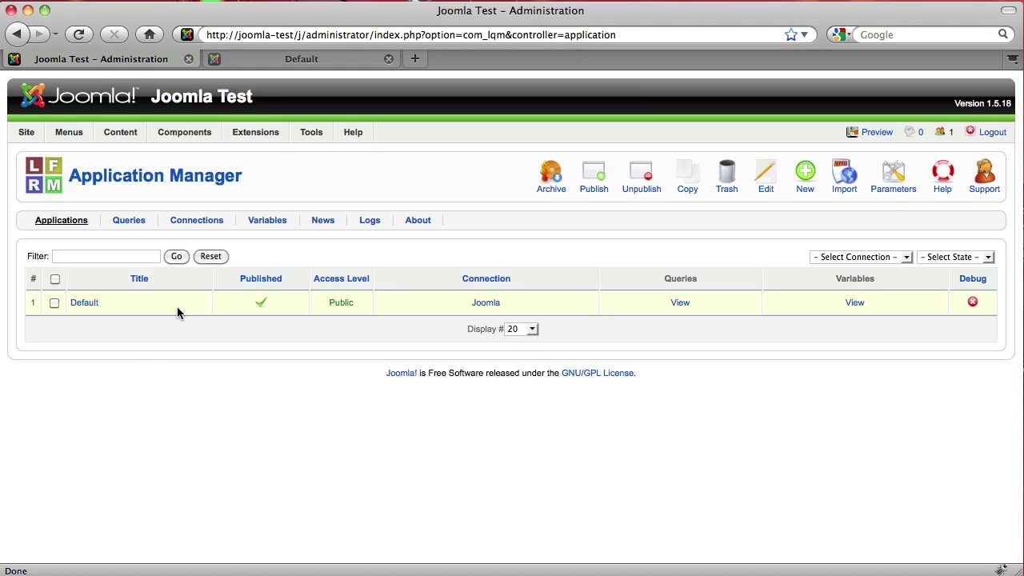
pyautogui.click(192, 221)
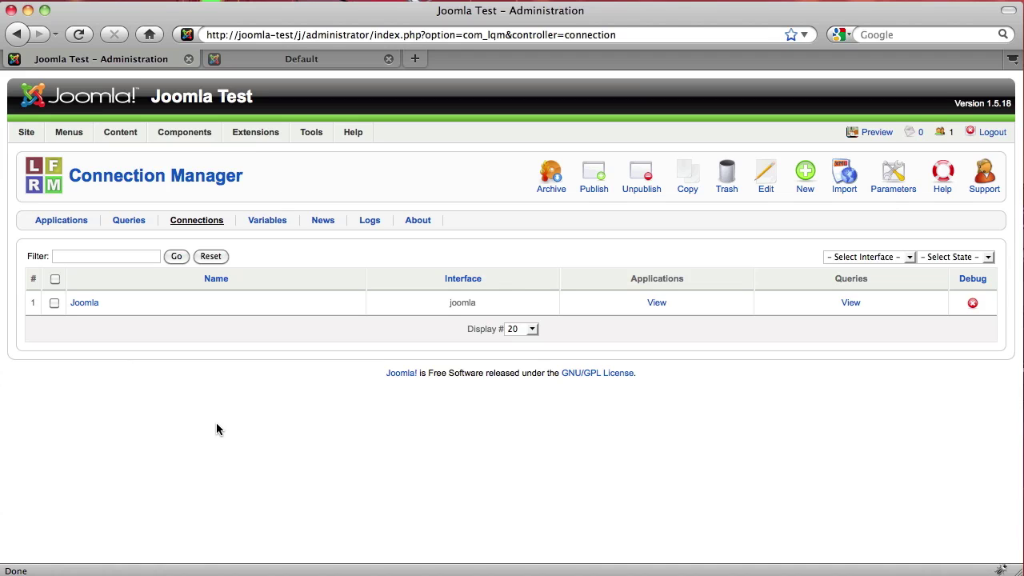
pyautogui.click(125, 228)
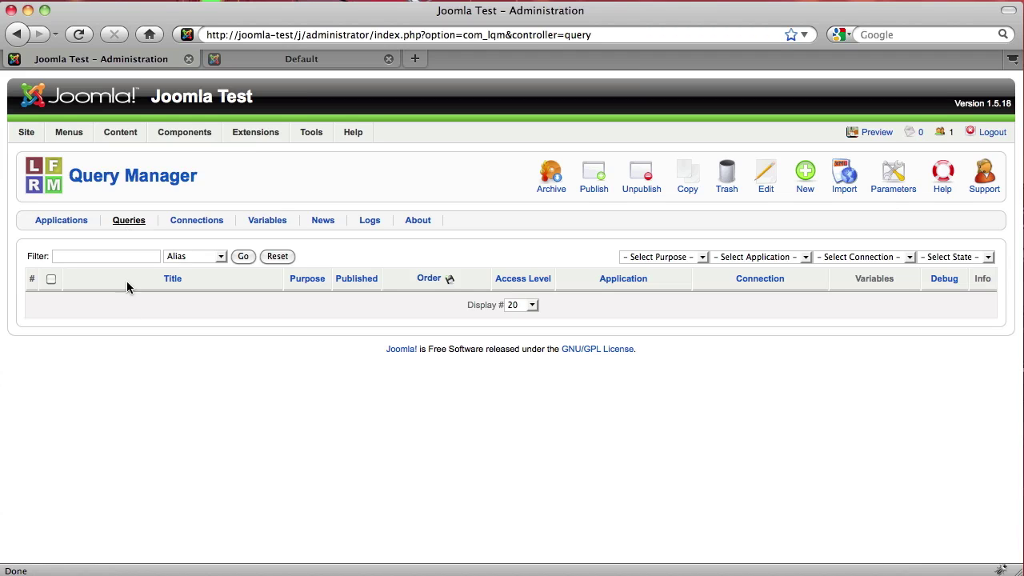
pyautogui.click(78, 225)
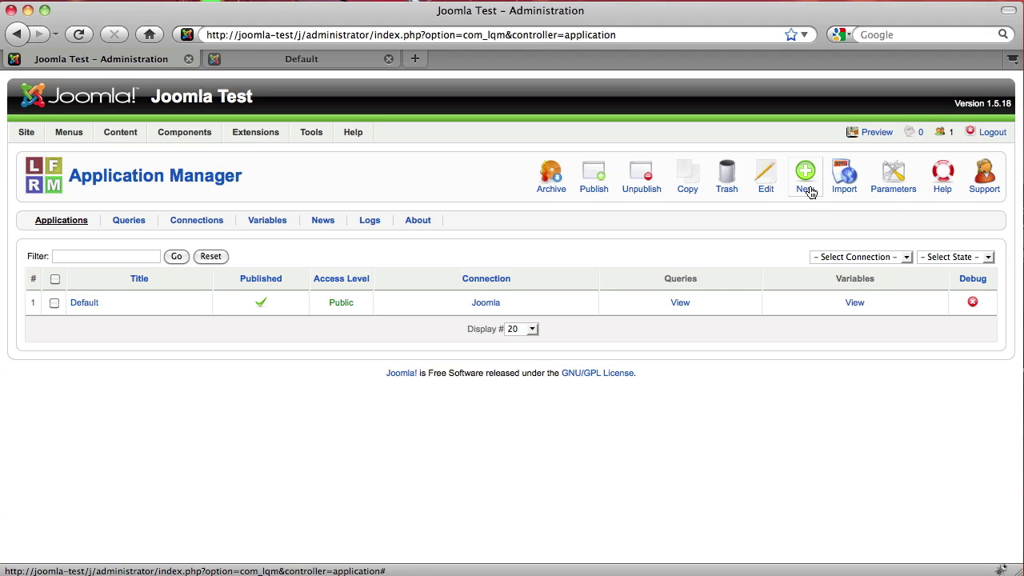
# Start a new application titled Dealership, based on the dealerships table.
pyautogui.click(805, 184)
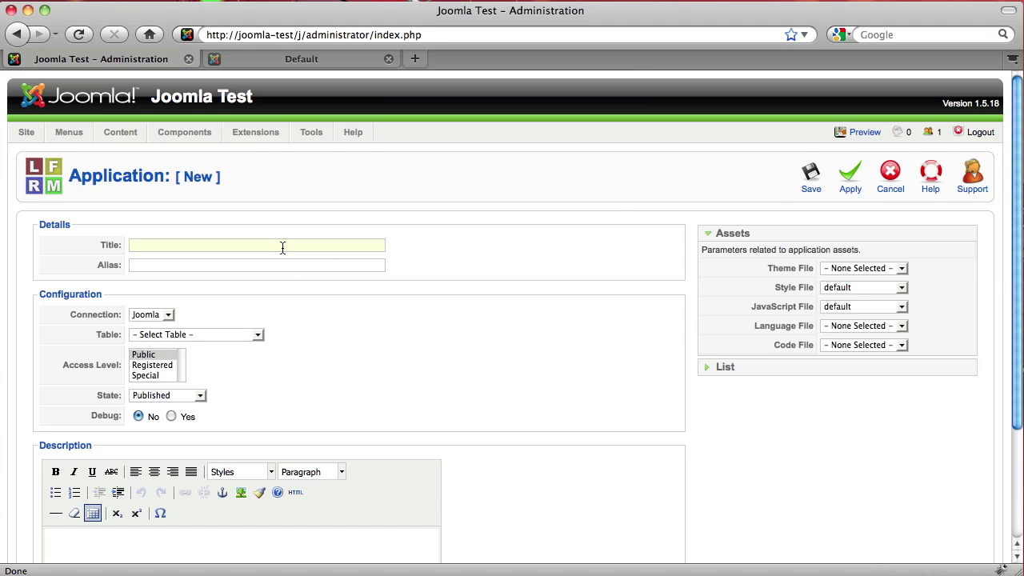
pyautogui.write('Deal')
pyautogui.press('Down')
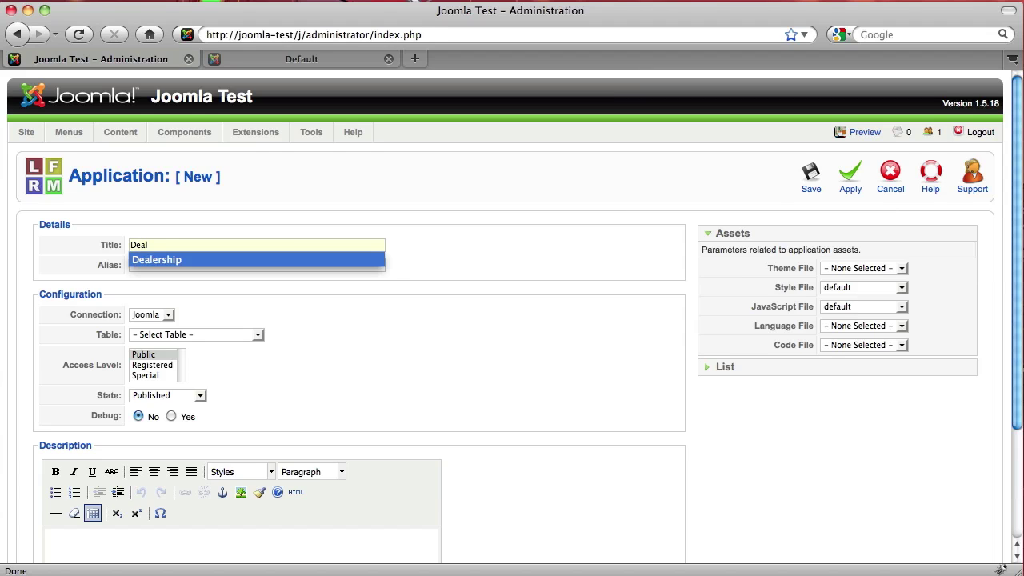
pyautogui.press('Return')
pyautogui.scroll(-2, 510, 300)
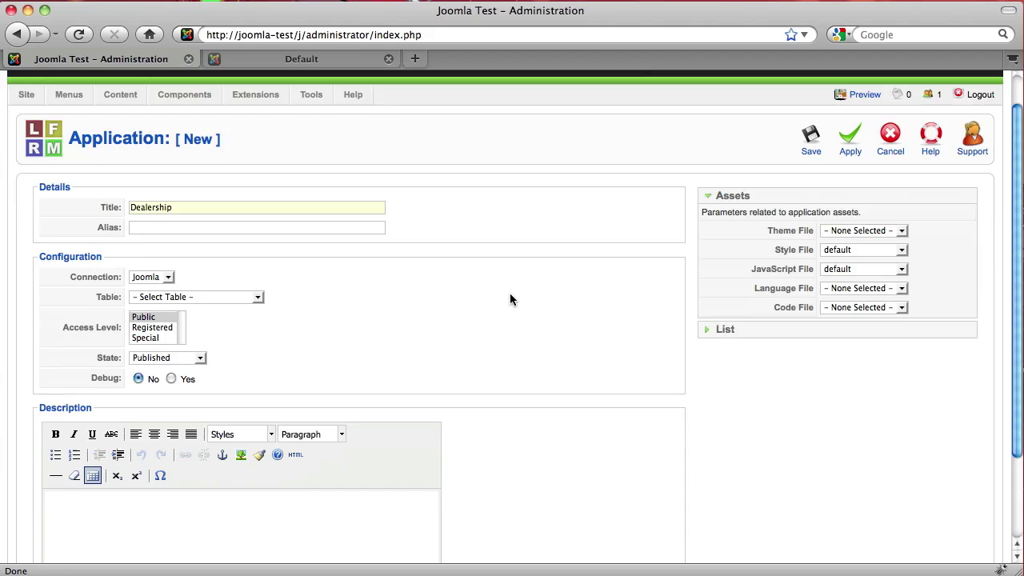
pyautogui.scroll(-3, 511, 300)
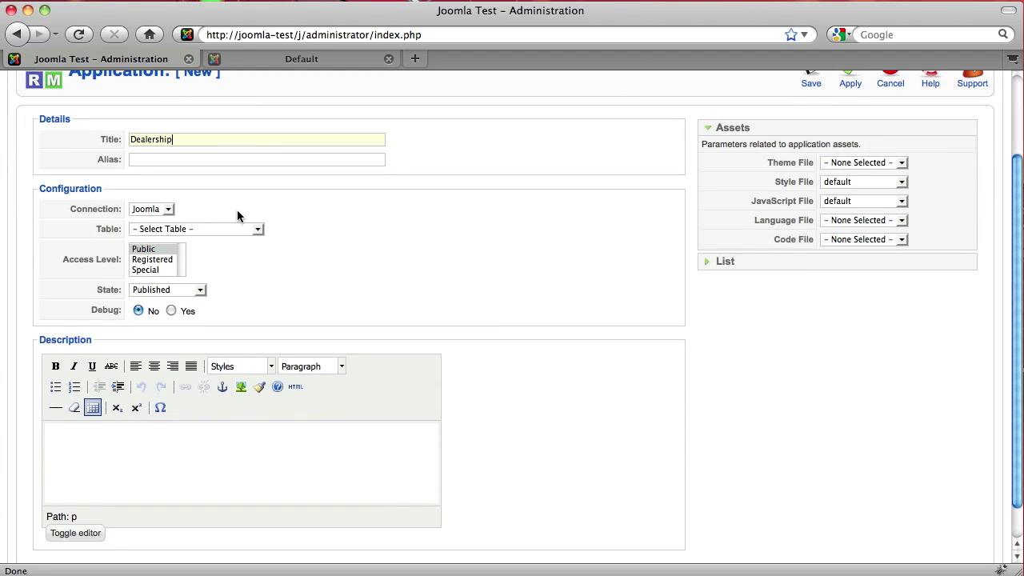
pyautogui.click(259, 230)
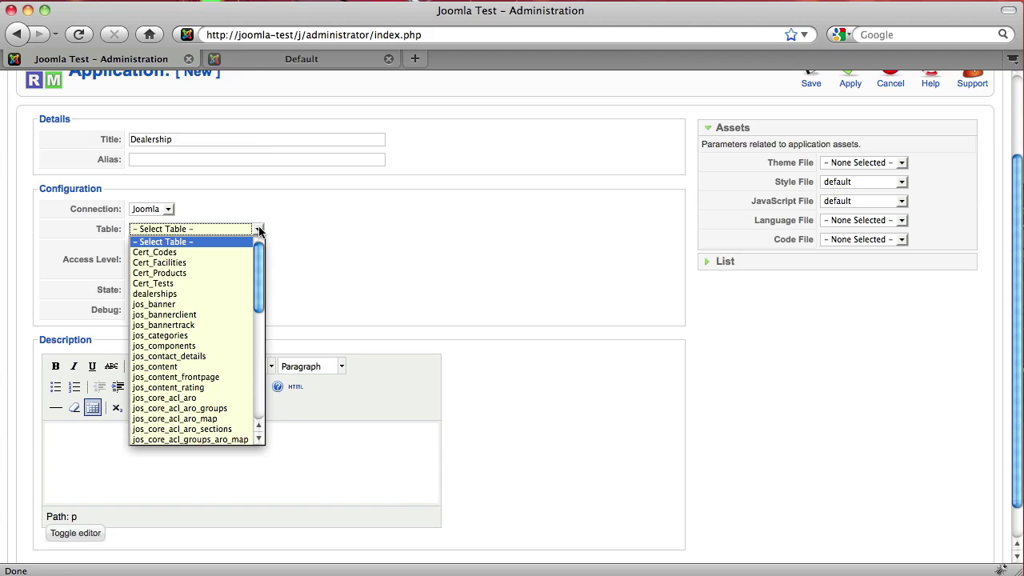
pyautogui.click(228, 295)
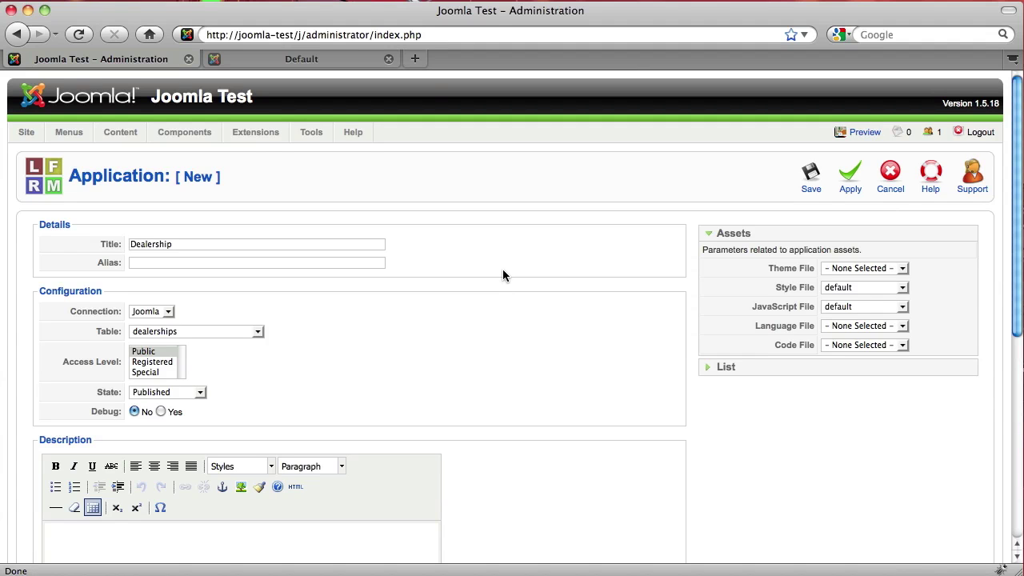
# Tick Create Queries in the wizard so the dealerships fields get search and details queries.
pyautogui.scroll(-5, 503, 274)
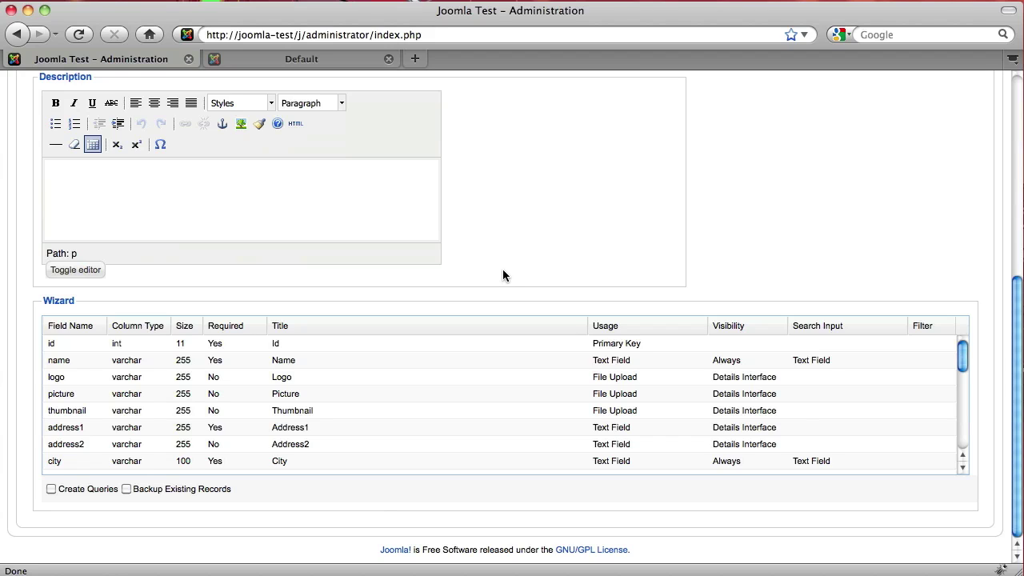
pyautogui.click(50, 489)
pyautogui.scroll(5, 459, 488)
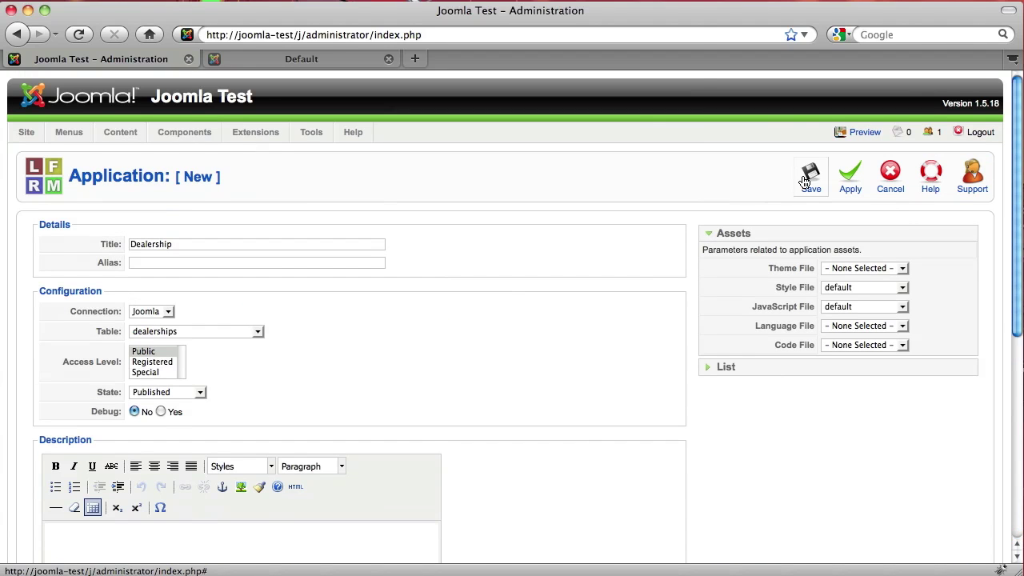
# Save Dealership, confirm query generation, and check the new Details and Search - Dealerships queries.
pyautogui.click(808, 176)
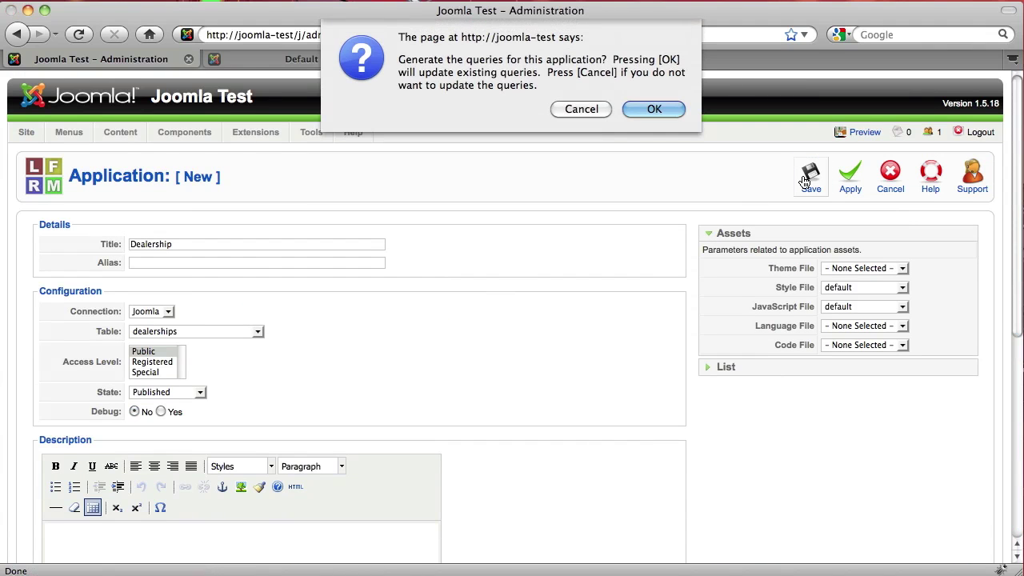
pyautogui.click(651, 111)
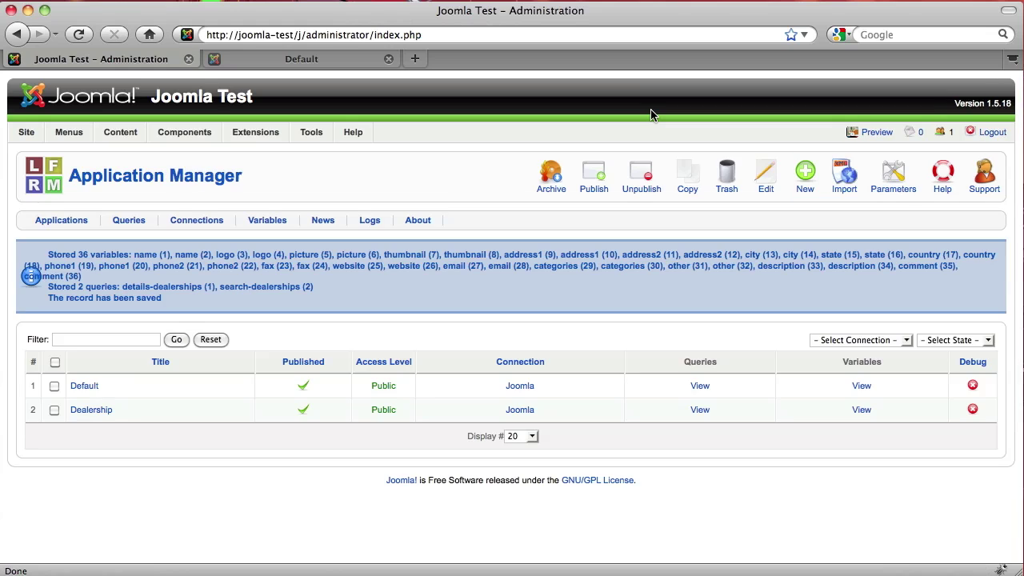
pyautogui.click(126, 224)
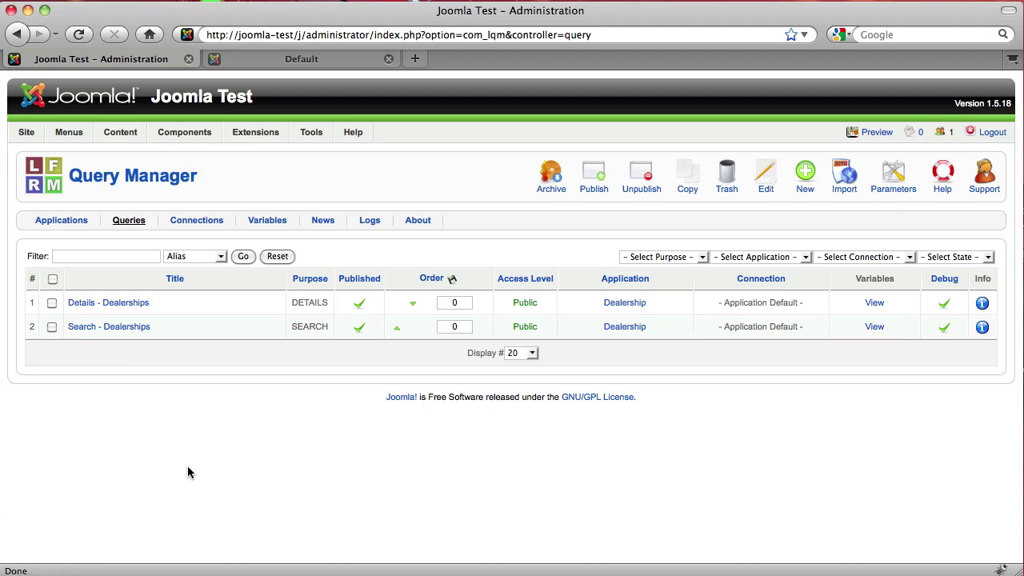
# Load the front-end Dealership page at list/2 and open the Search - Dealerships form.
pyautogui.click(337, 58)
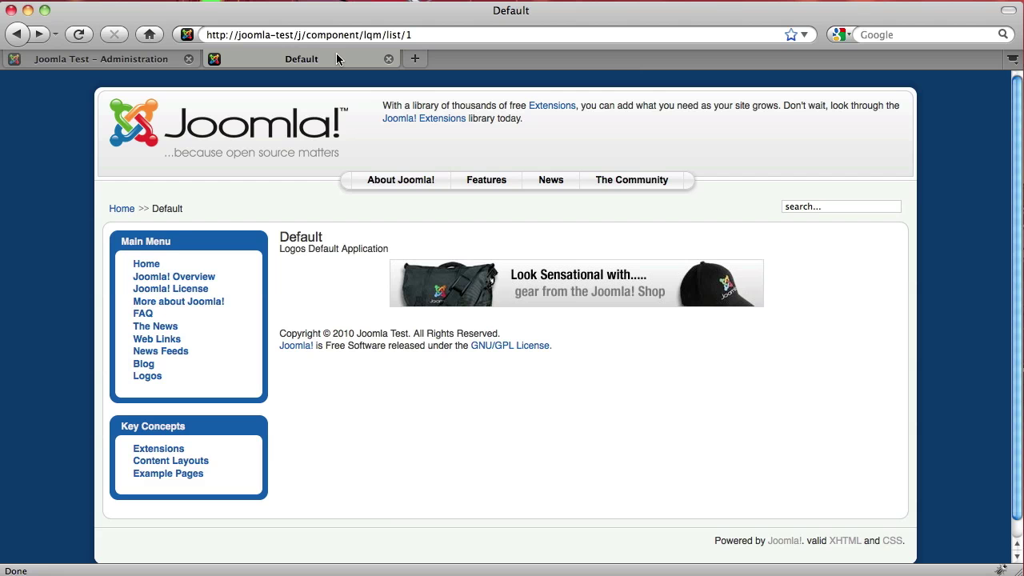
pyautogui.click(432, 36)
pyautogui.click(432, 36)
pyautogui.press('BackSpace')
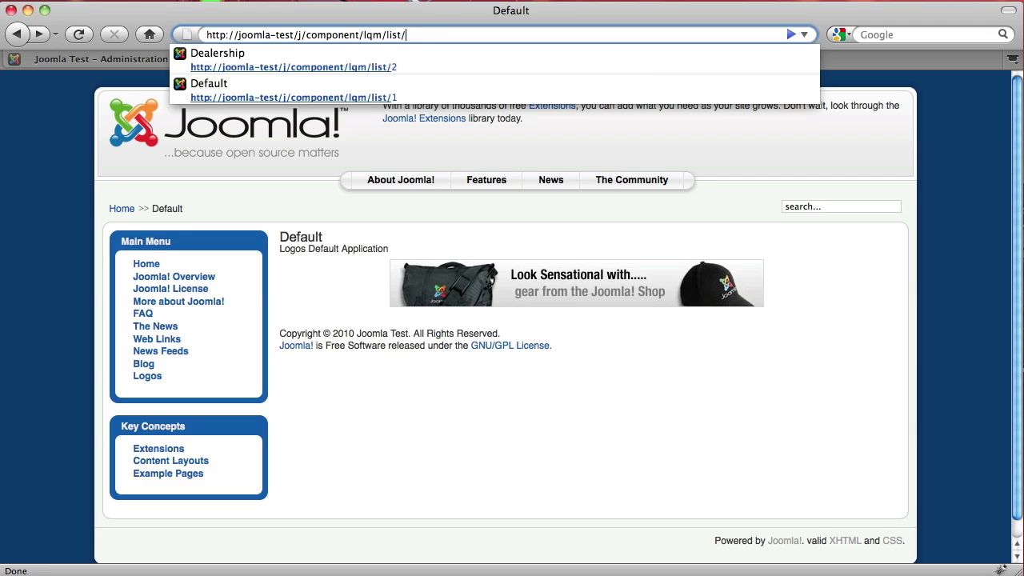
pyautogui.write('2')
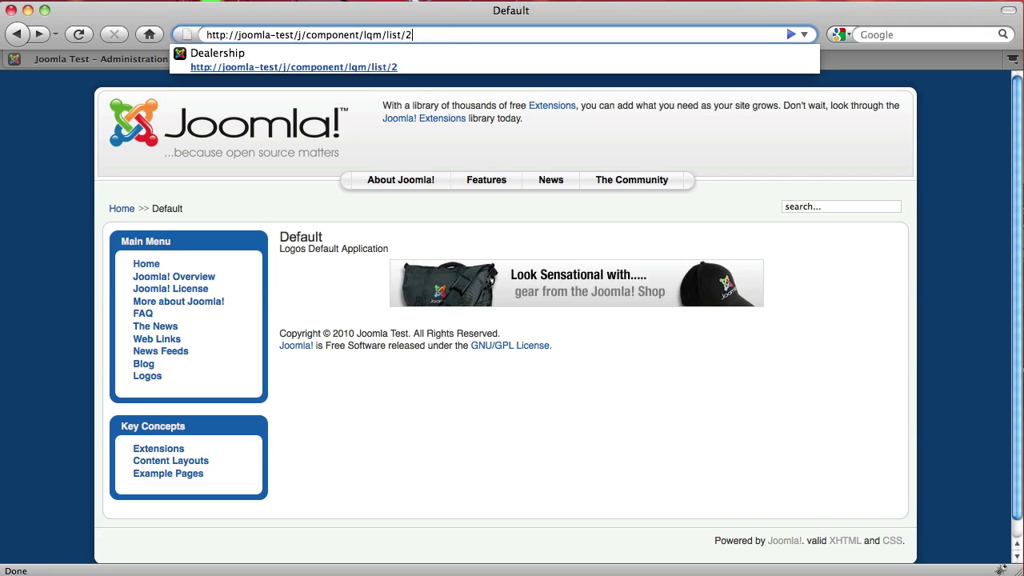
pyautogui.press('Return')
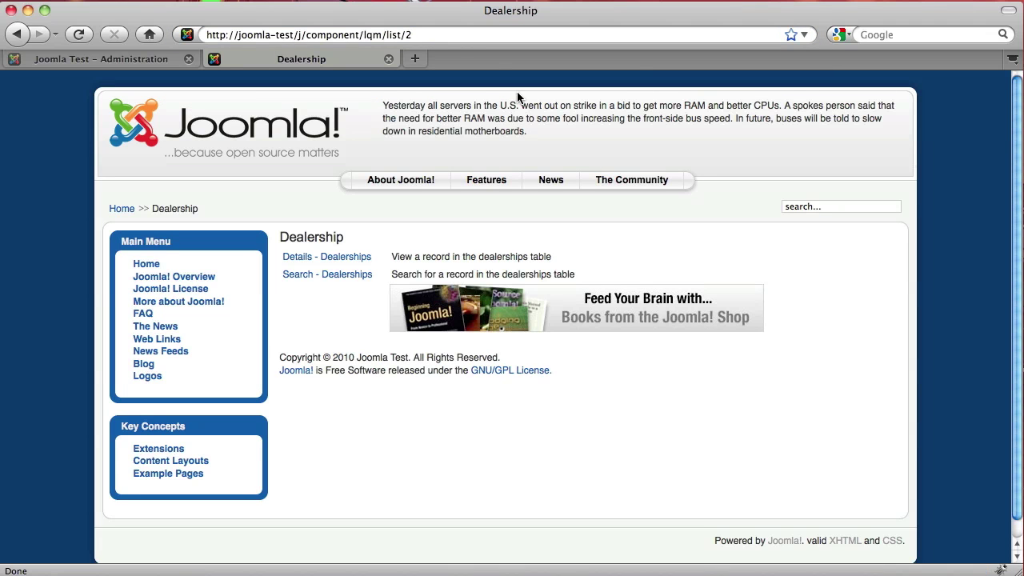
pyautogui.click(344, 276)
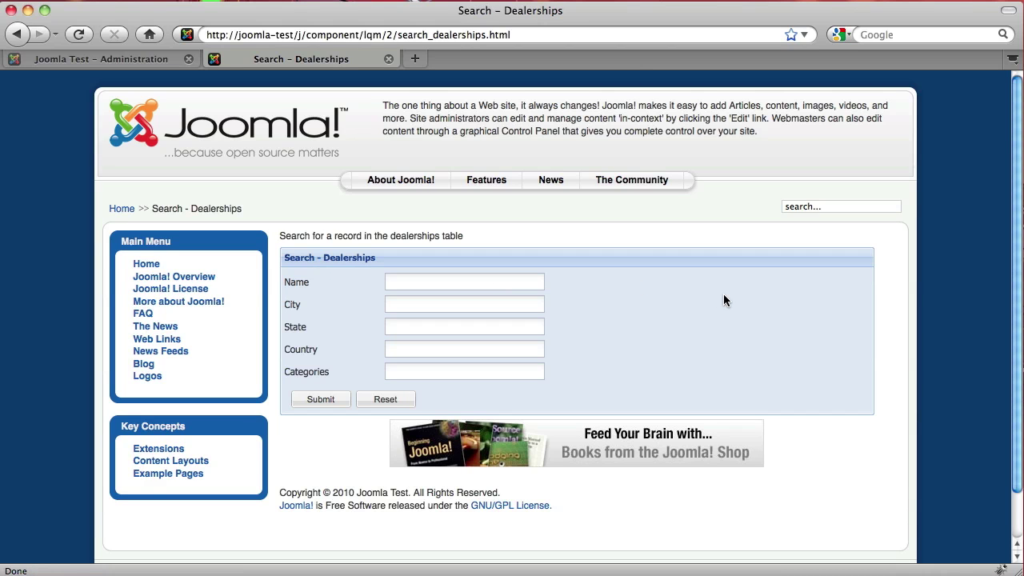
# Search dealerships by the name 'Language' and view the Suceava result's full record.
pyautogui.click(510, 286)
pyautogui.write('La')
pyautogui.write('nguage')
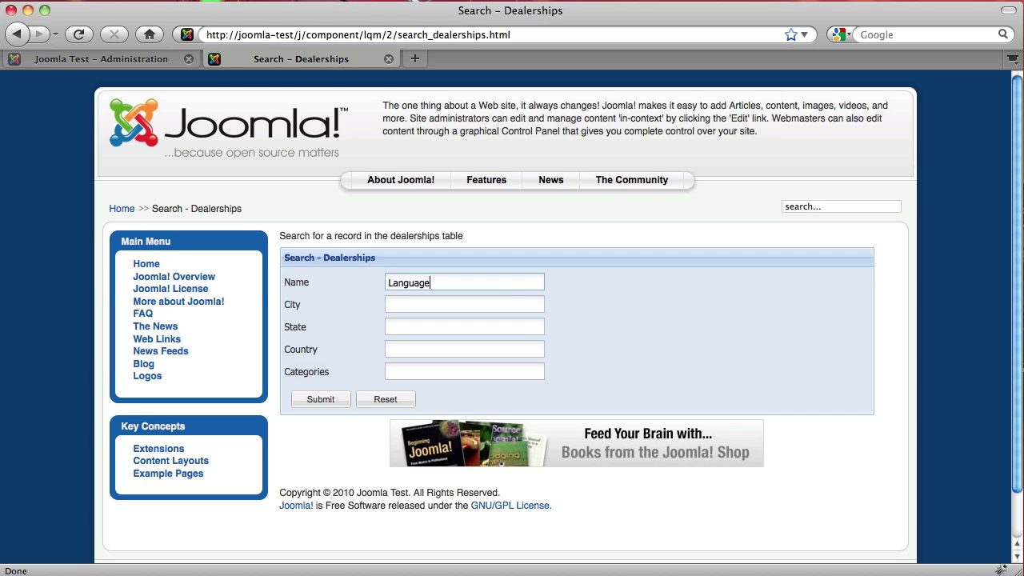
pyautogui.click(328, 402)
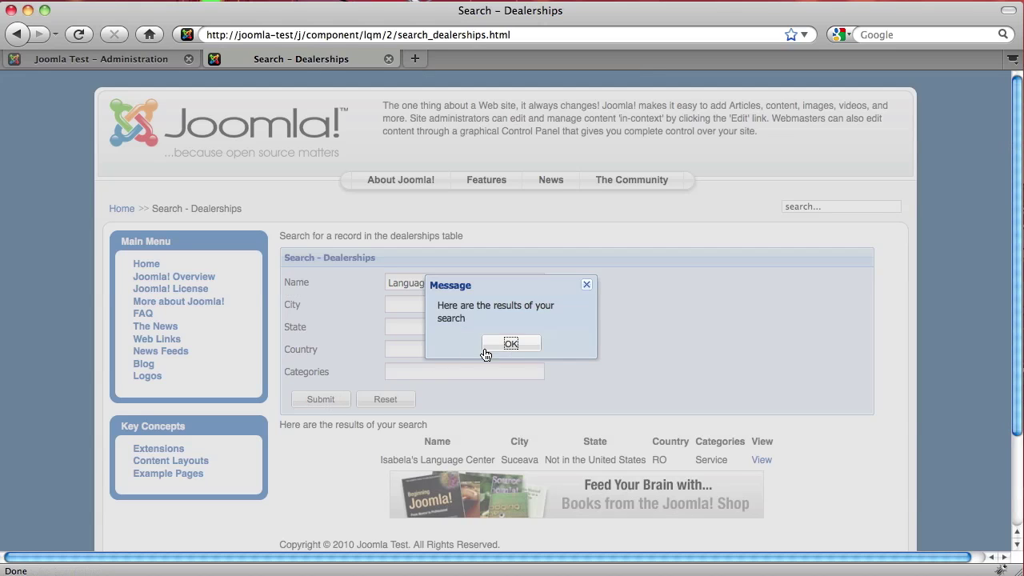
pyautogui.click(502, 346)
pyautogui.scroll(-3, 672, 331)
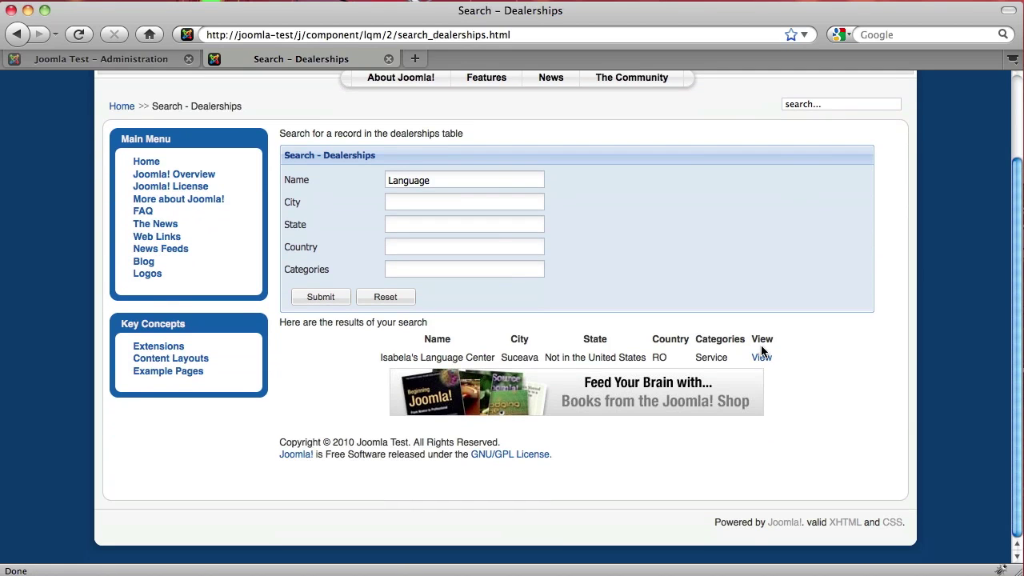
pyautogui.click(762, 357)
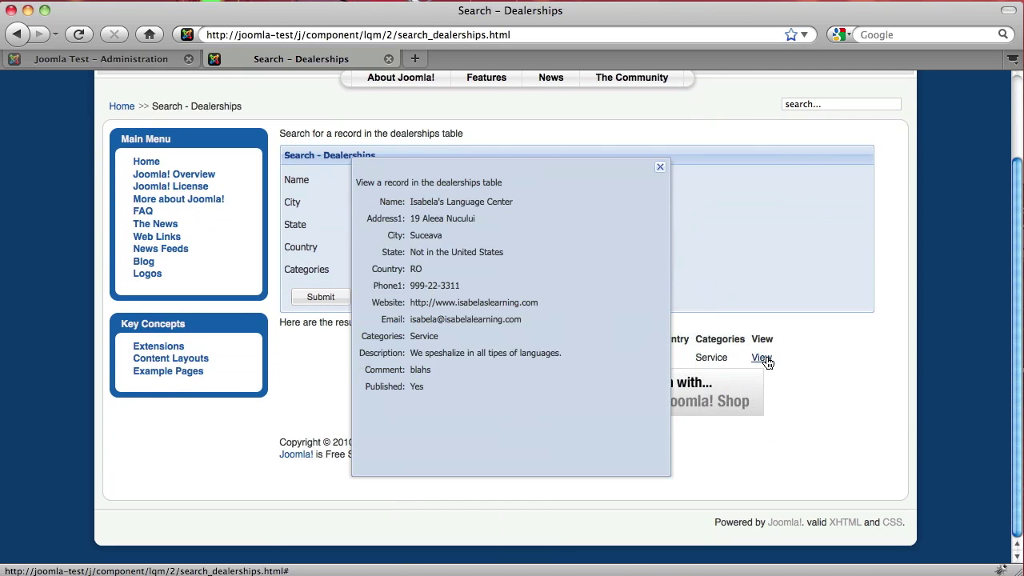
pyautogui.click(660, 167)
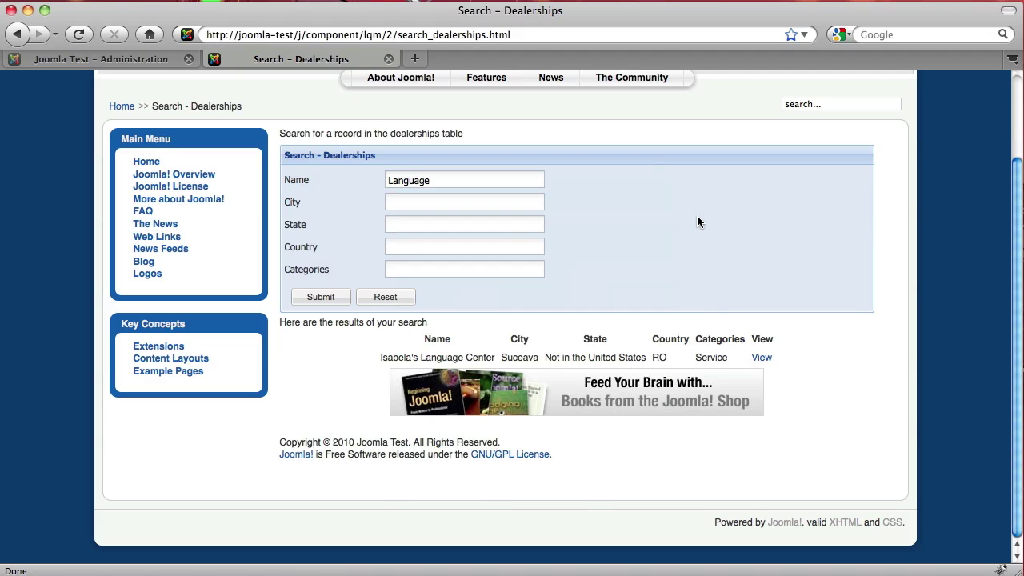